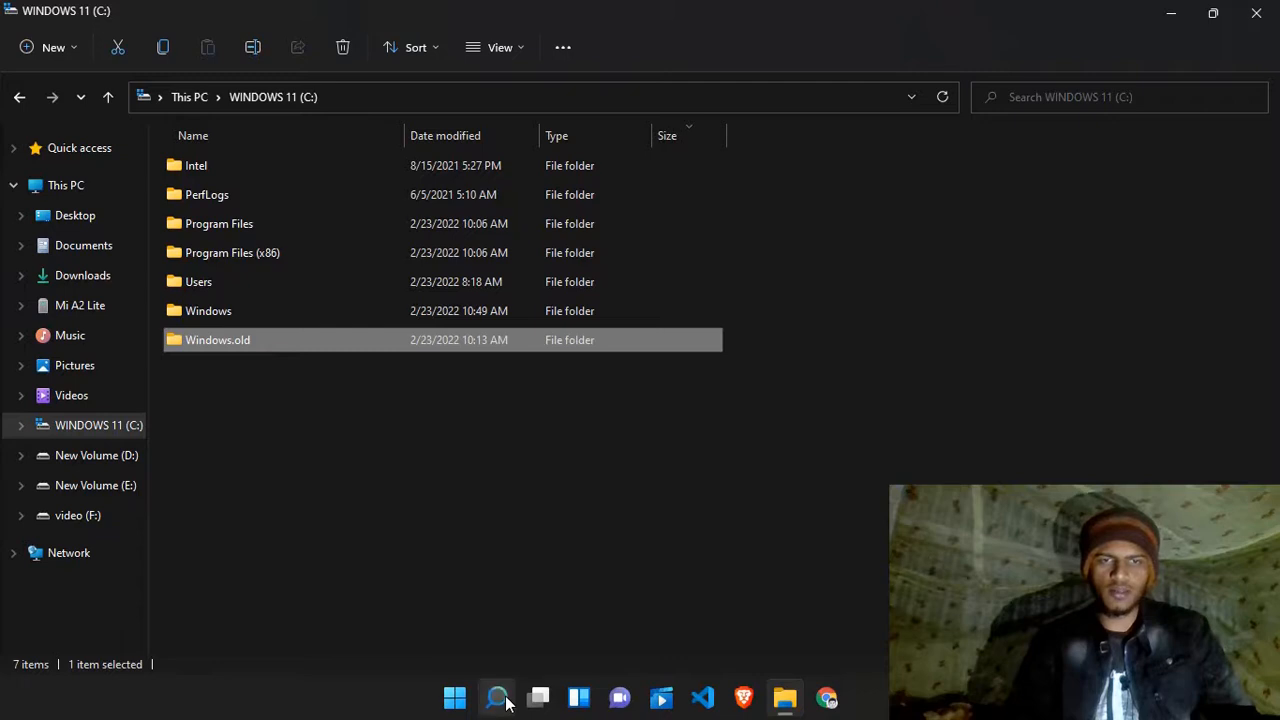
# Find and open Disk Cleanup, and choose the WINDOWS 11 (C:) drive for cleaning
pyautogui.click(505, 703)
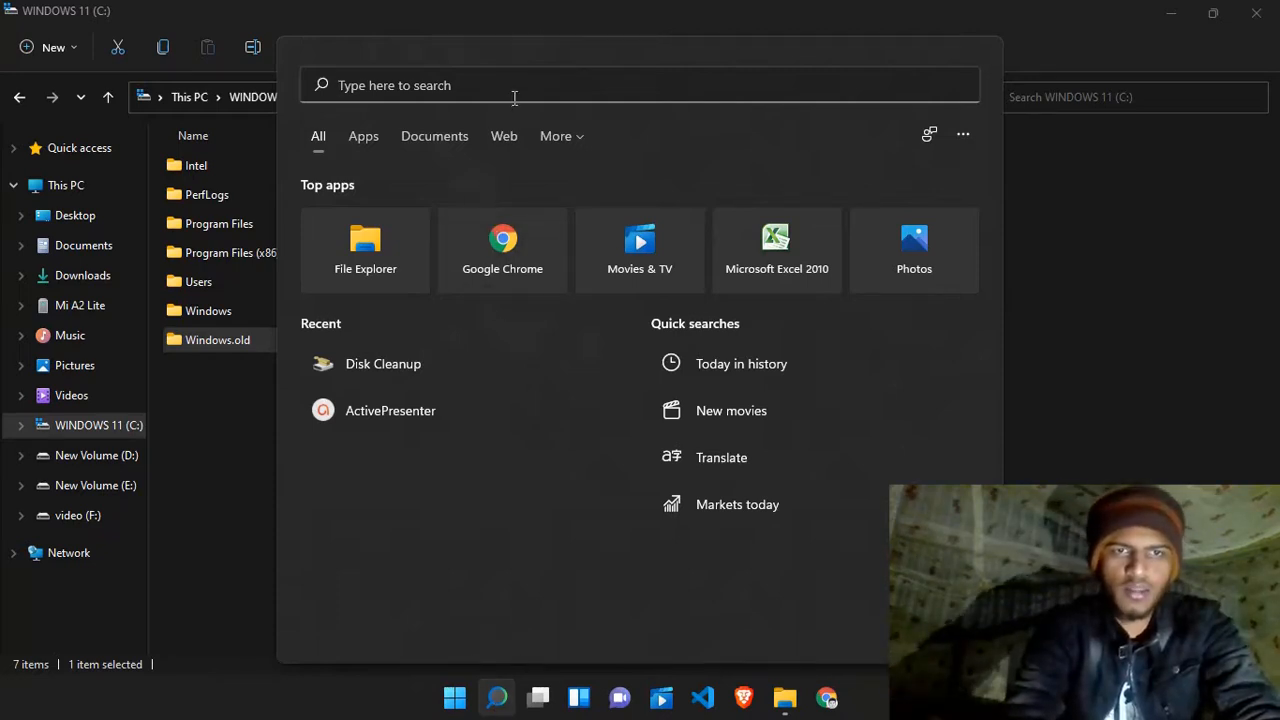
pyautogui.write('disk')
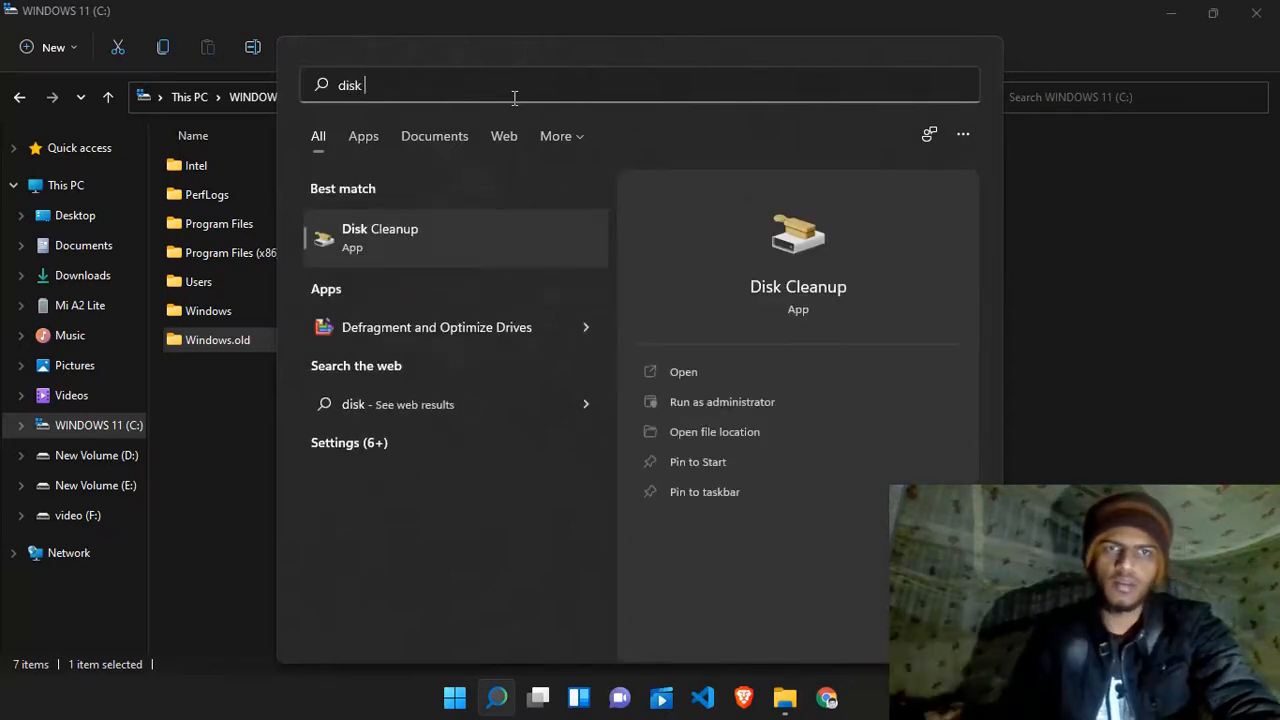
pyautogui.click(679, 372)
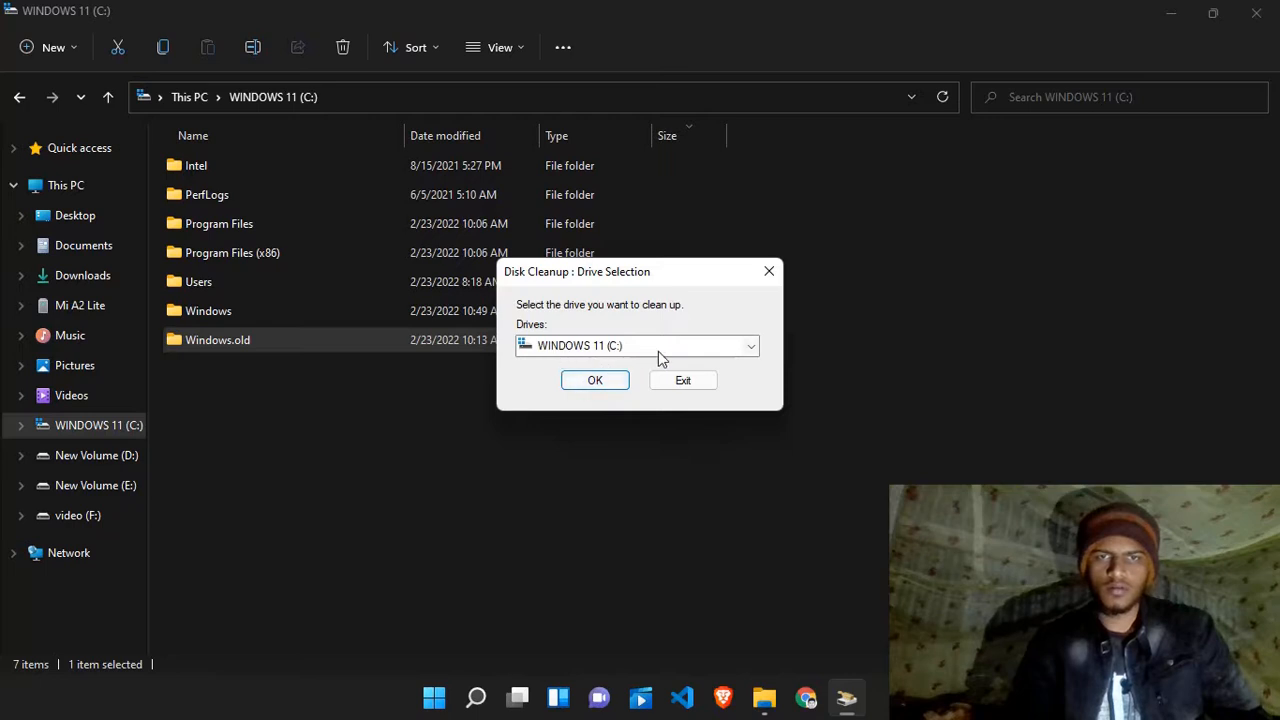
pyautogui.click(604, 385)
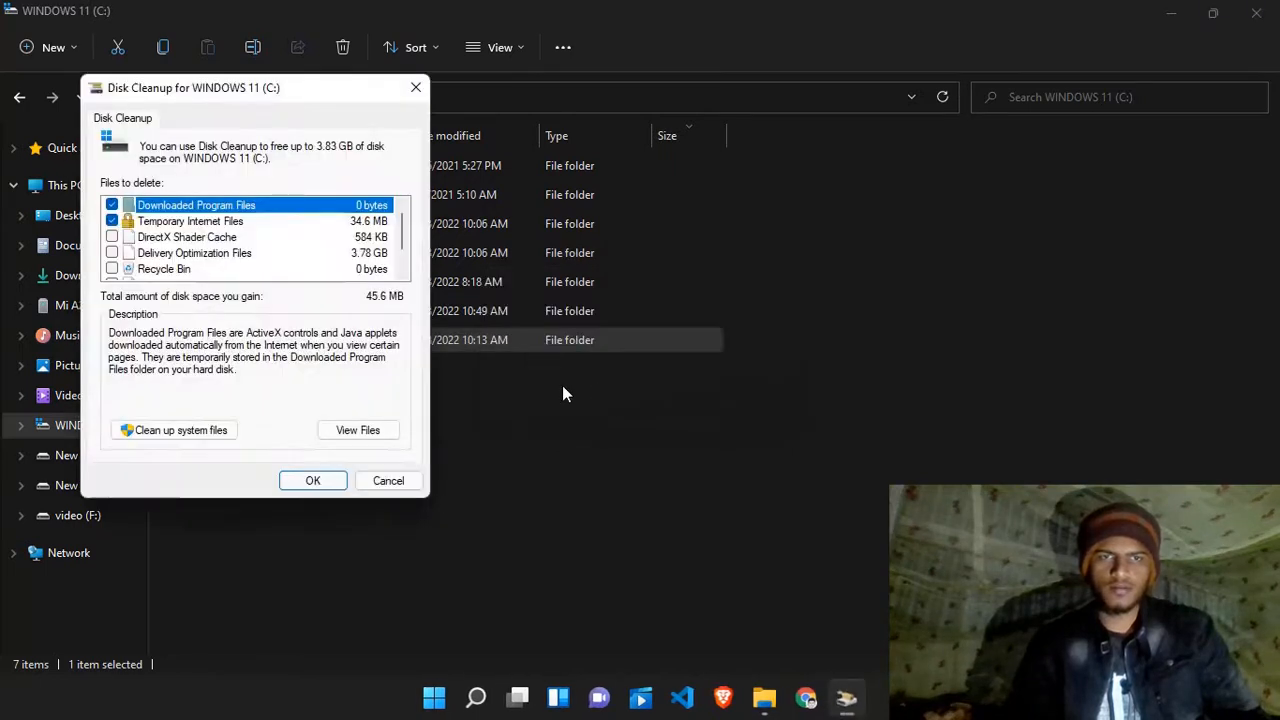
# Review the files offered for deletion, and restart the cleanup scan of WINDOWS 11 (C:) with system files included
pyautogui.moveTo(285, 92); pyautogui.dragTo(556, 133)
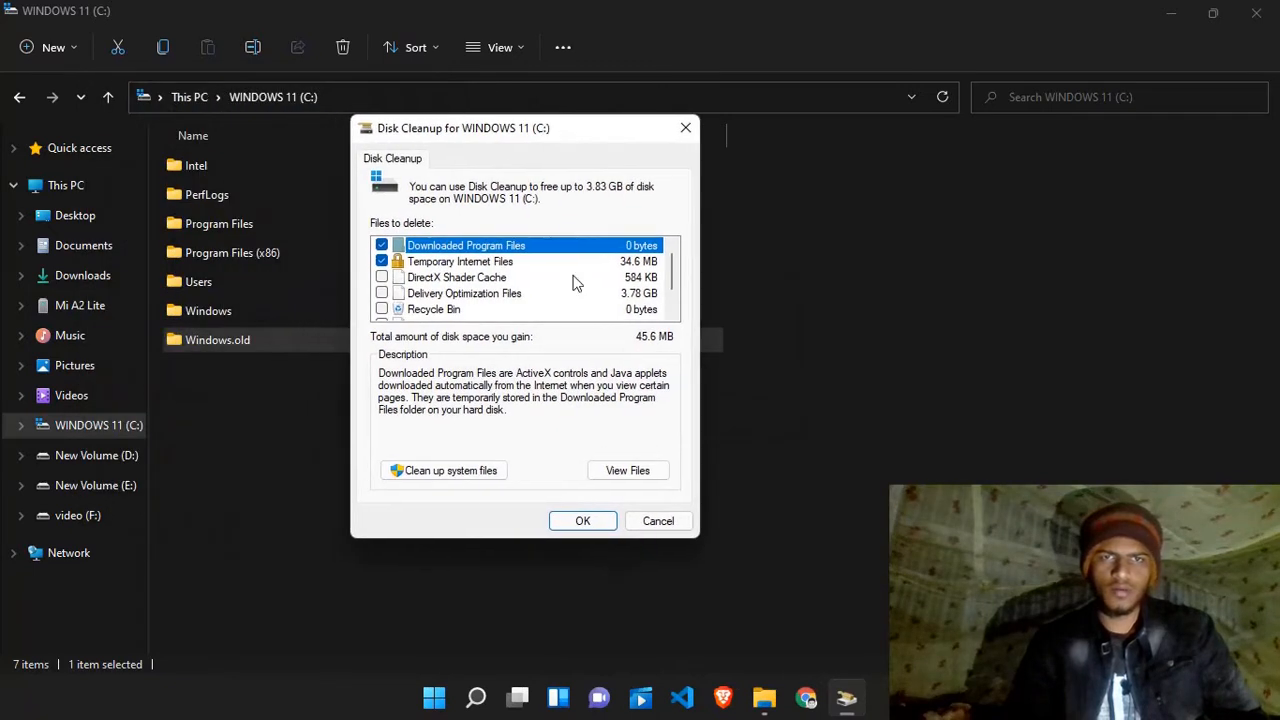
pyautogui.scroll(-1, 581, 285)
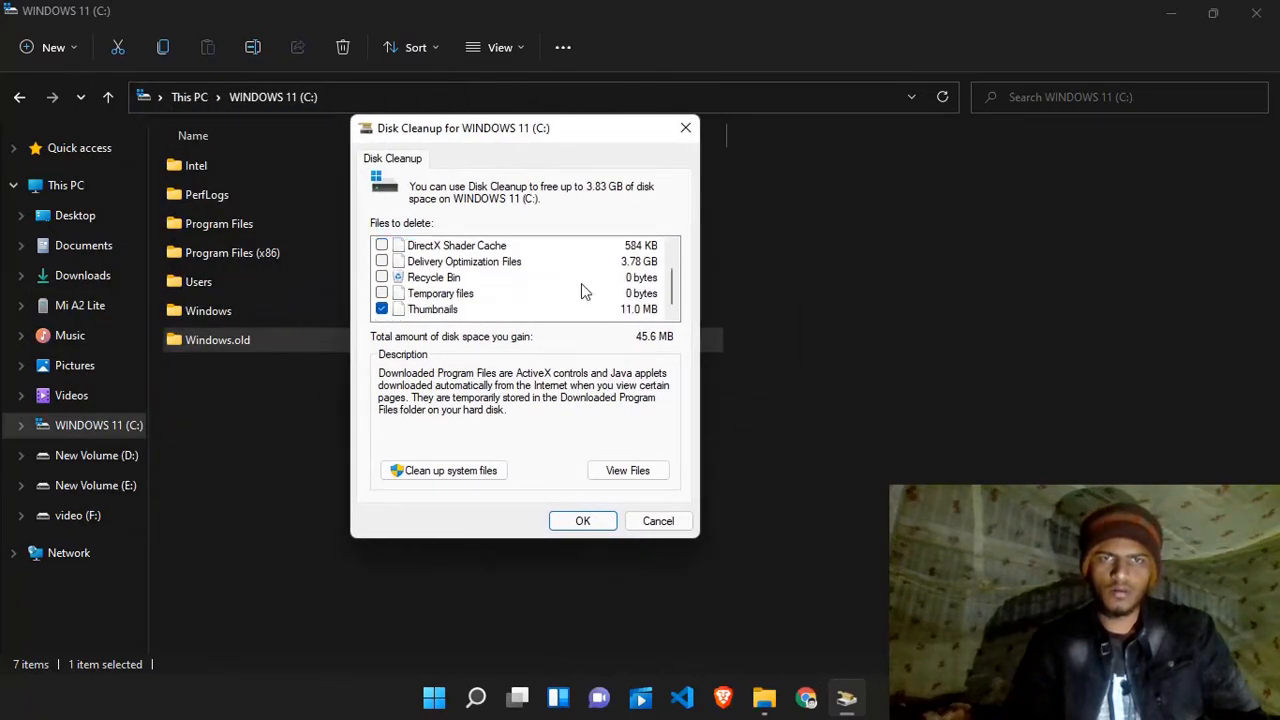
pyautogui.scroll(1, 582, 284)
pyautogui.scroll(-1, 582, 284)
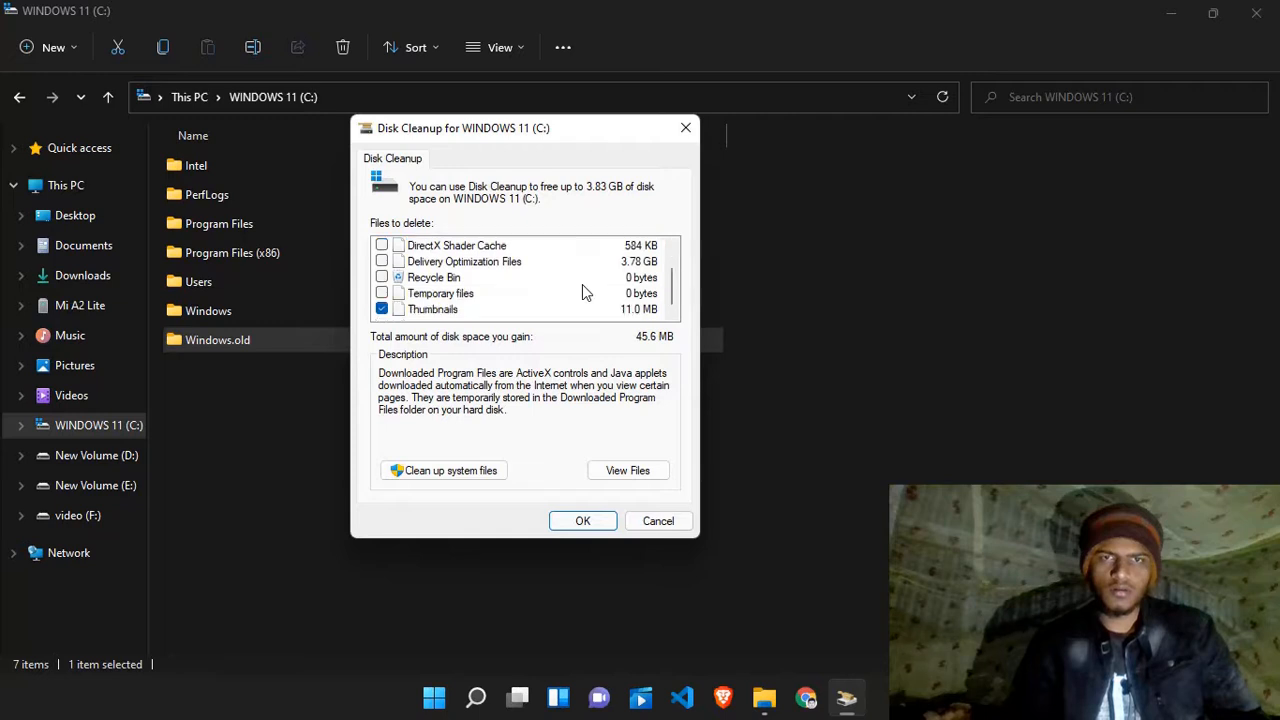
pyautogui.click(447, 472)
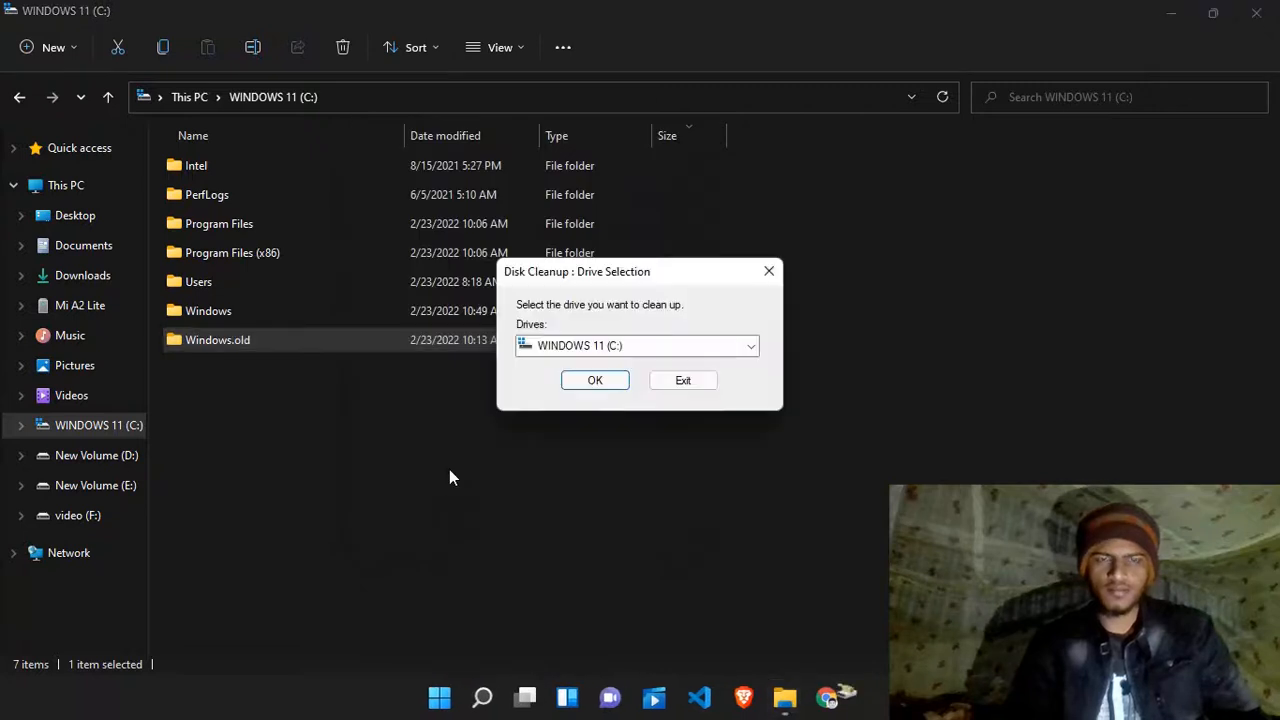
pyautogui.click(595, 381)
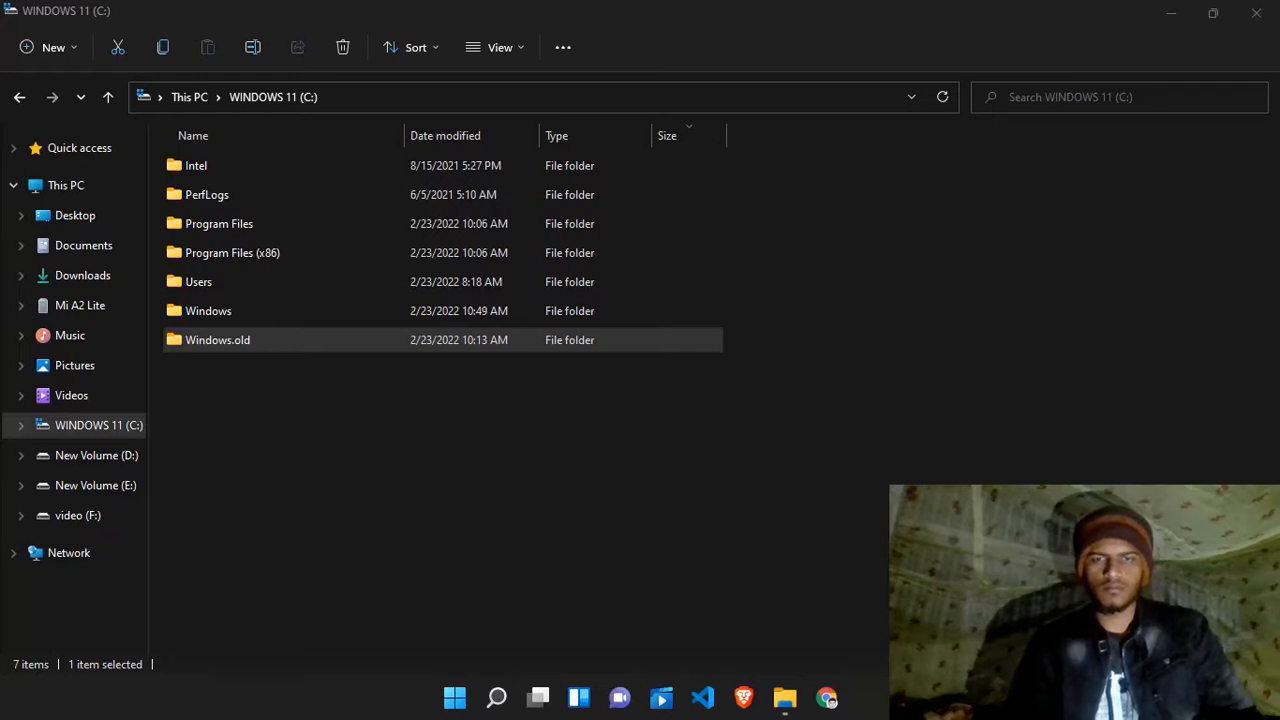
# Clear the File Explorer window off the screen and refresh the desktop
pyautogui.click(1169, 19)
pyautogui.rightClick(716, 241)
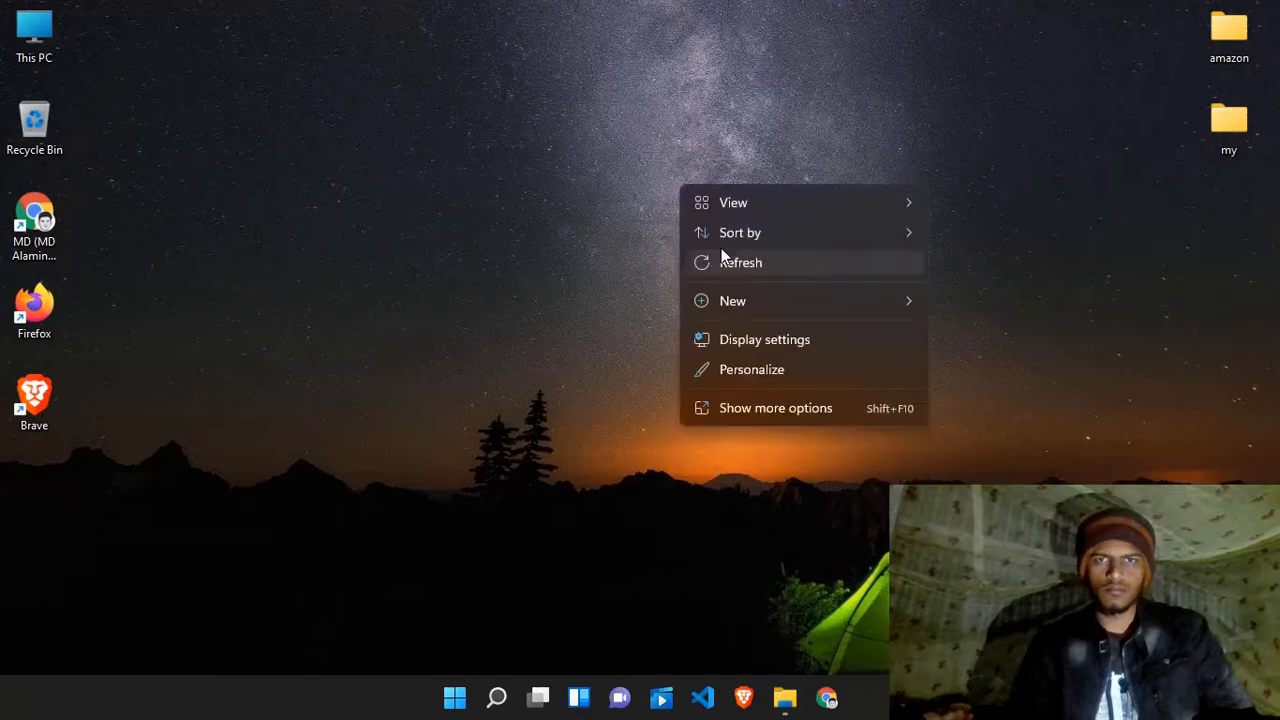
pyautogui.click(727, 259)
pyautogui.click(785, 697)
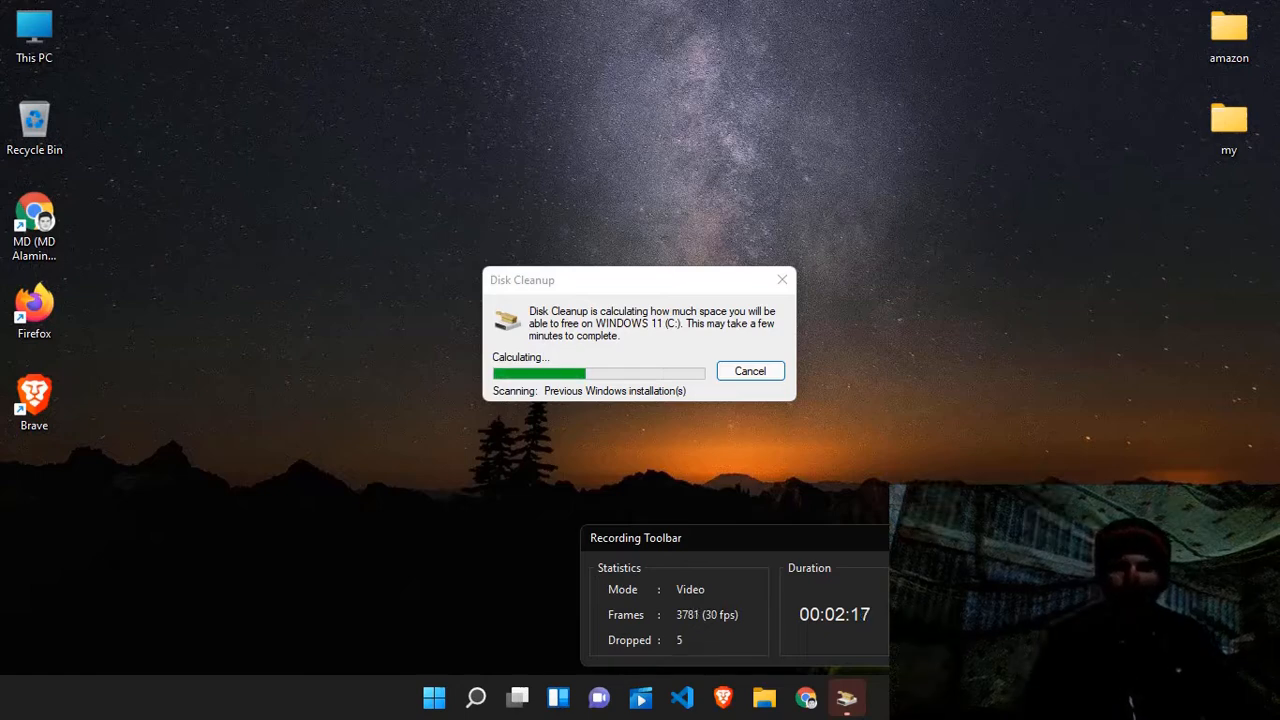
# Mark Previous Windows installation(s) for deletion in the system files cleanup list, and dismiss the screen recorder's message
pyautogui.moveTo(665, 297); pyautogui.dragTo(707, 284)
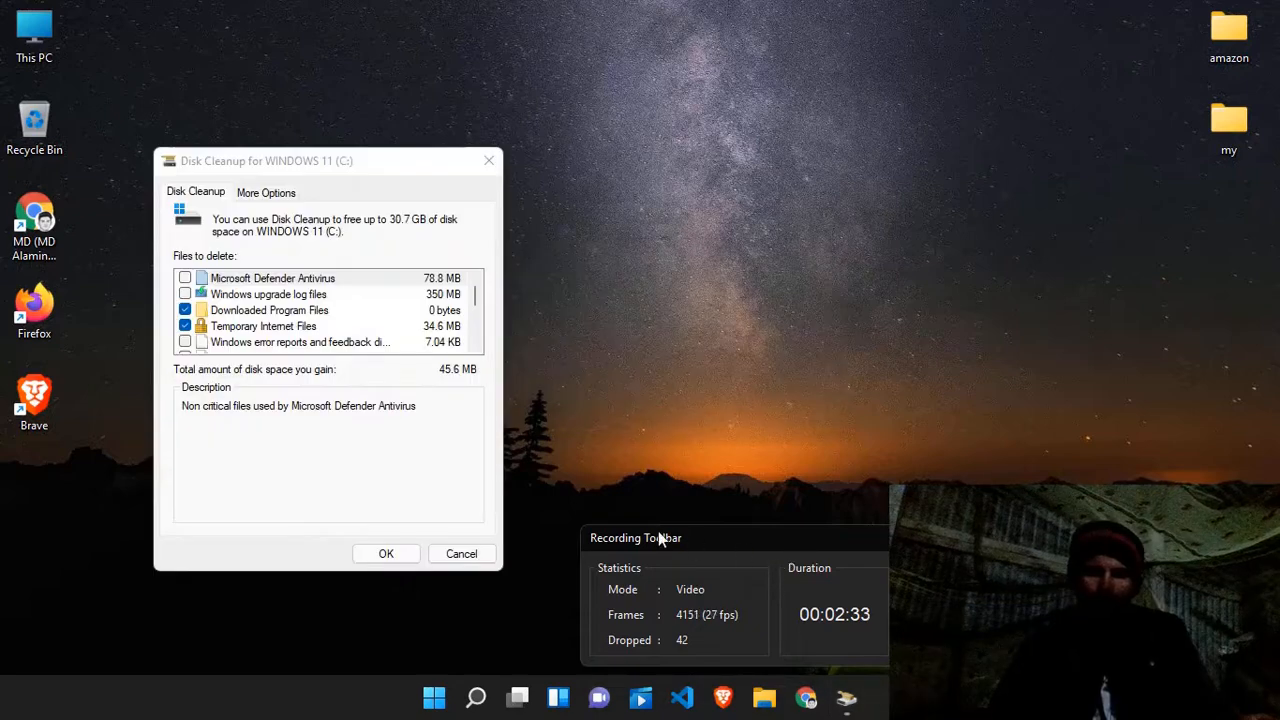
pyautogui.click(378, 167)
pyautogui.moveTo(378, 167); pyautogui.dragTo(577, 155)
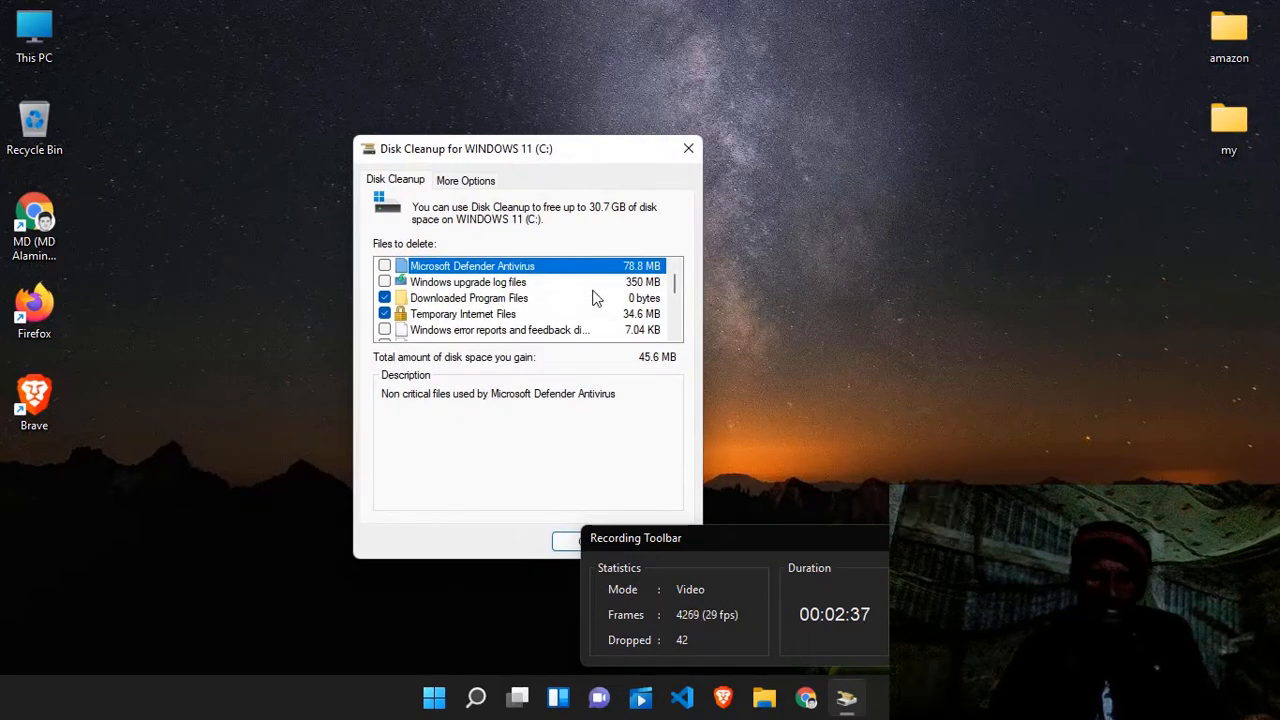
pyautogui.scroll(-1, 595, 298)
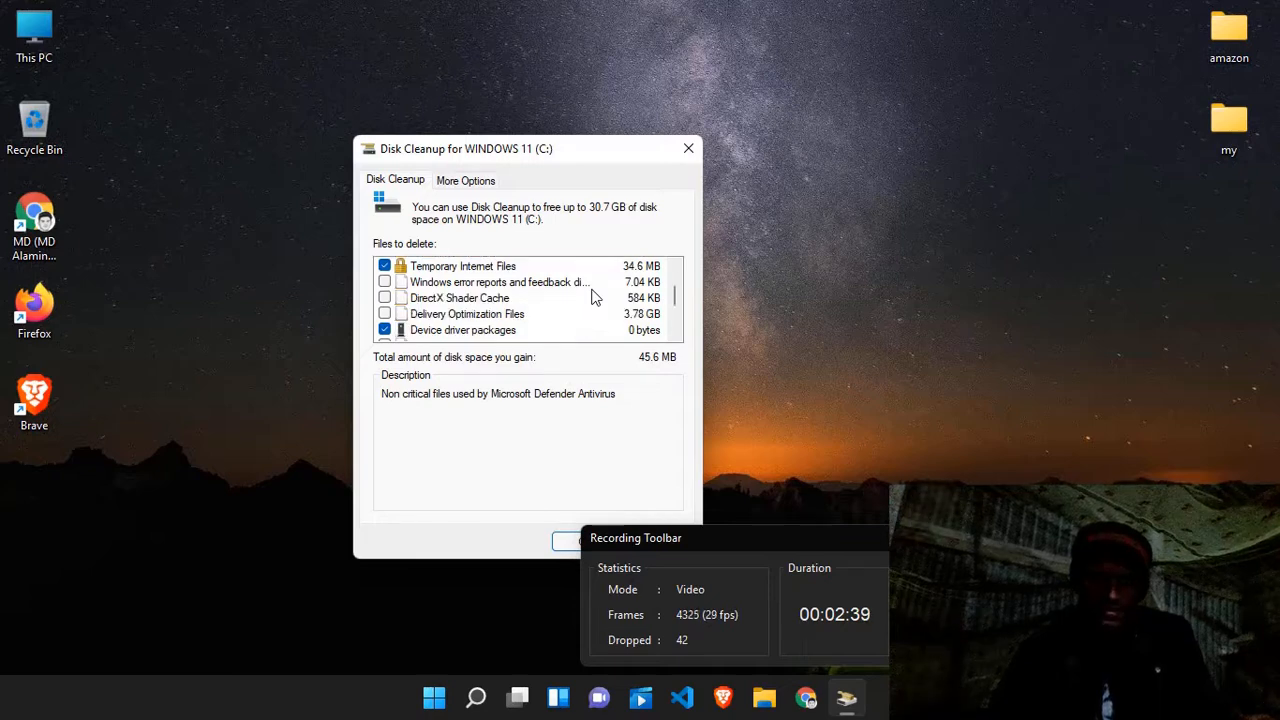
pyautogui.scroll(-1, 595, 298)
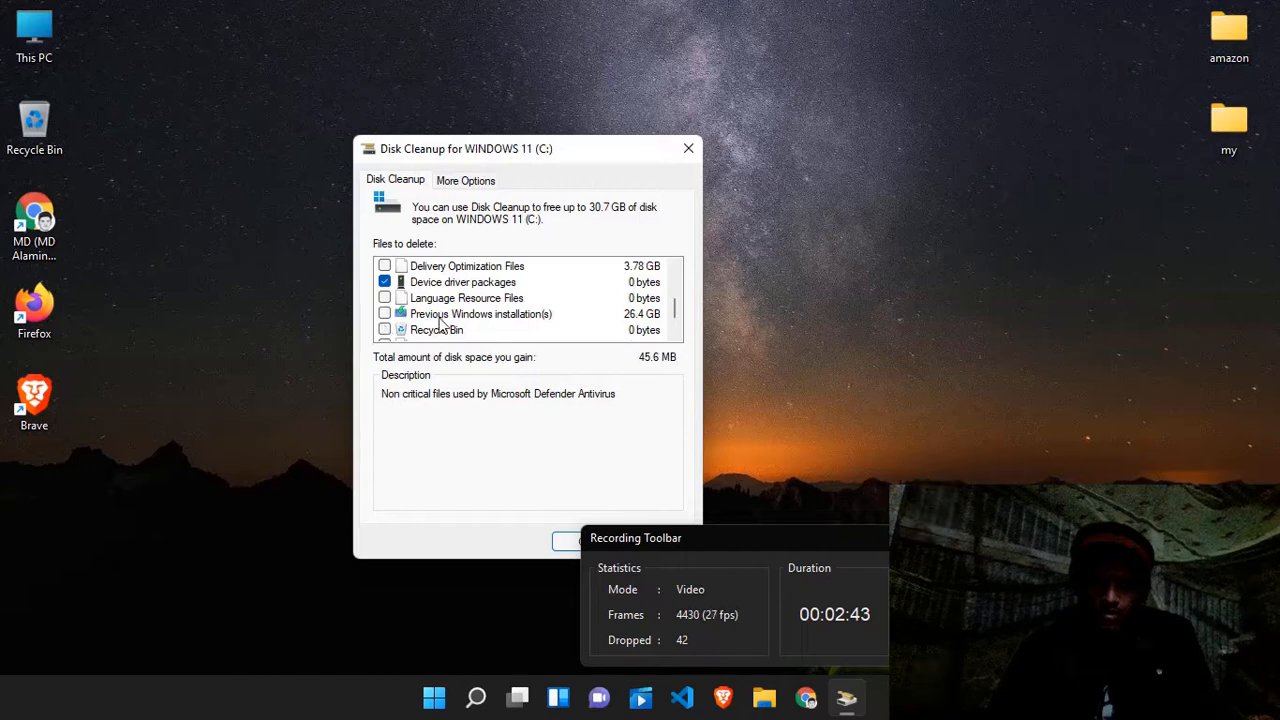
pyautogui.click(384, 314)
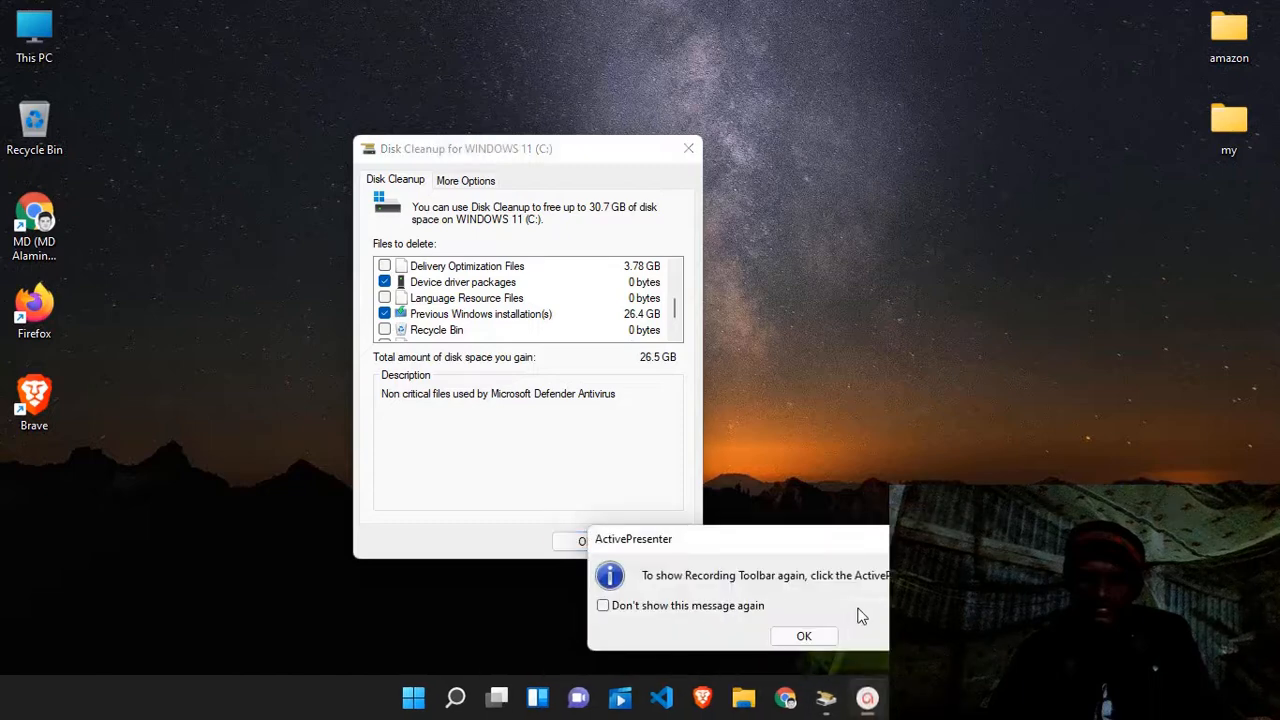
pyautogui.click(826, 636)
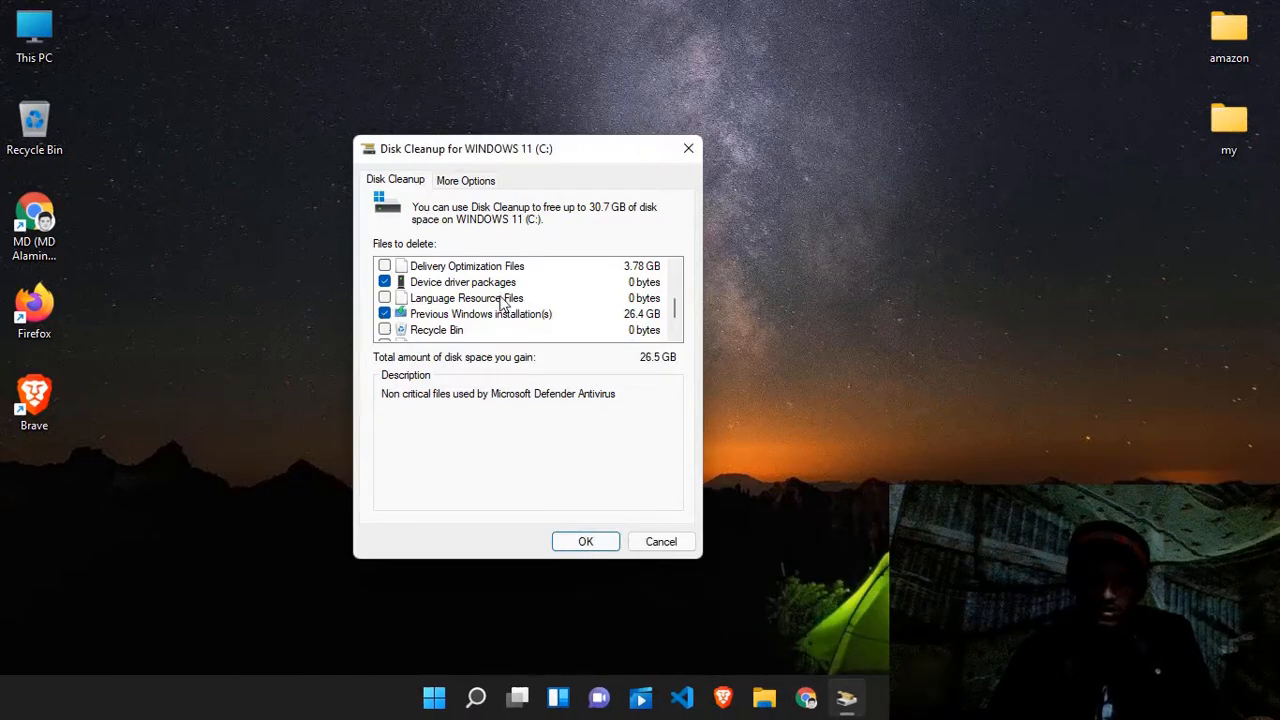
# Check the list of selected files, run the cleanup, and confirm permanent deletion of the files and the previous Windows installations
pyautogui.scroll(-1, 503, 305)
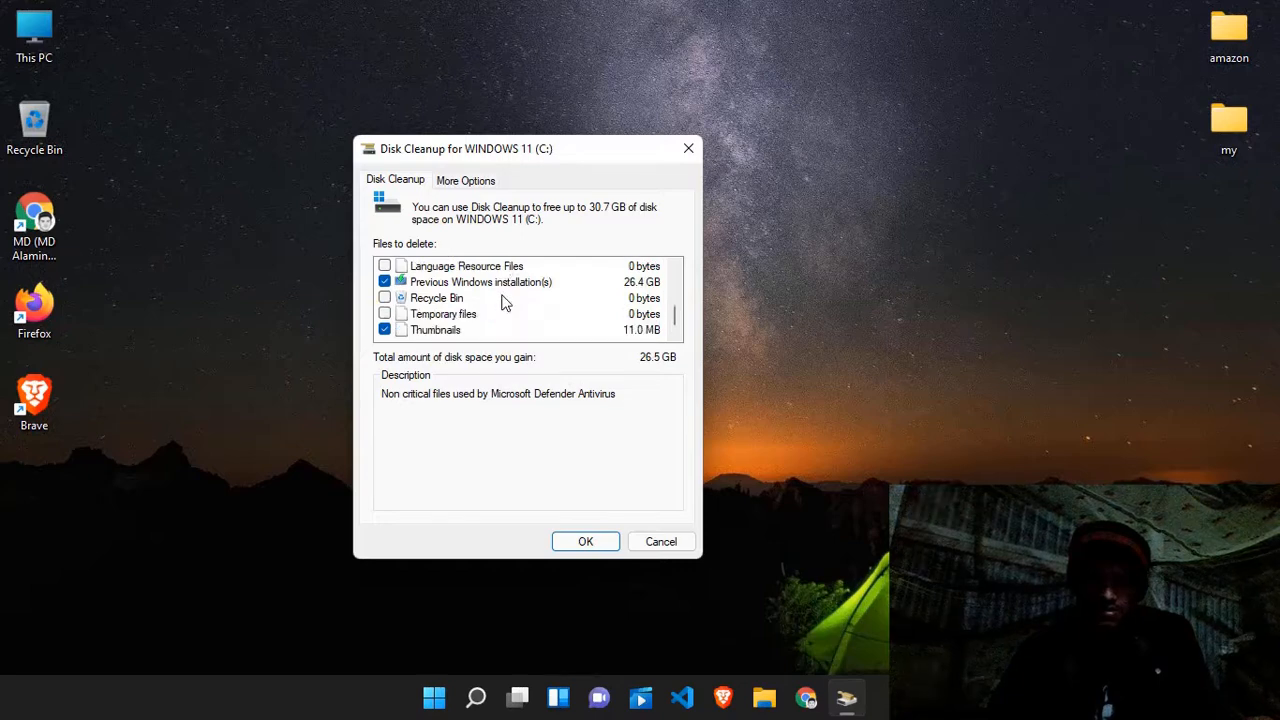
pyautogui.scroll(3, 504, 305)
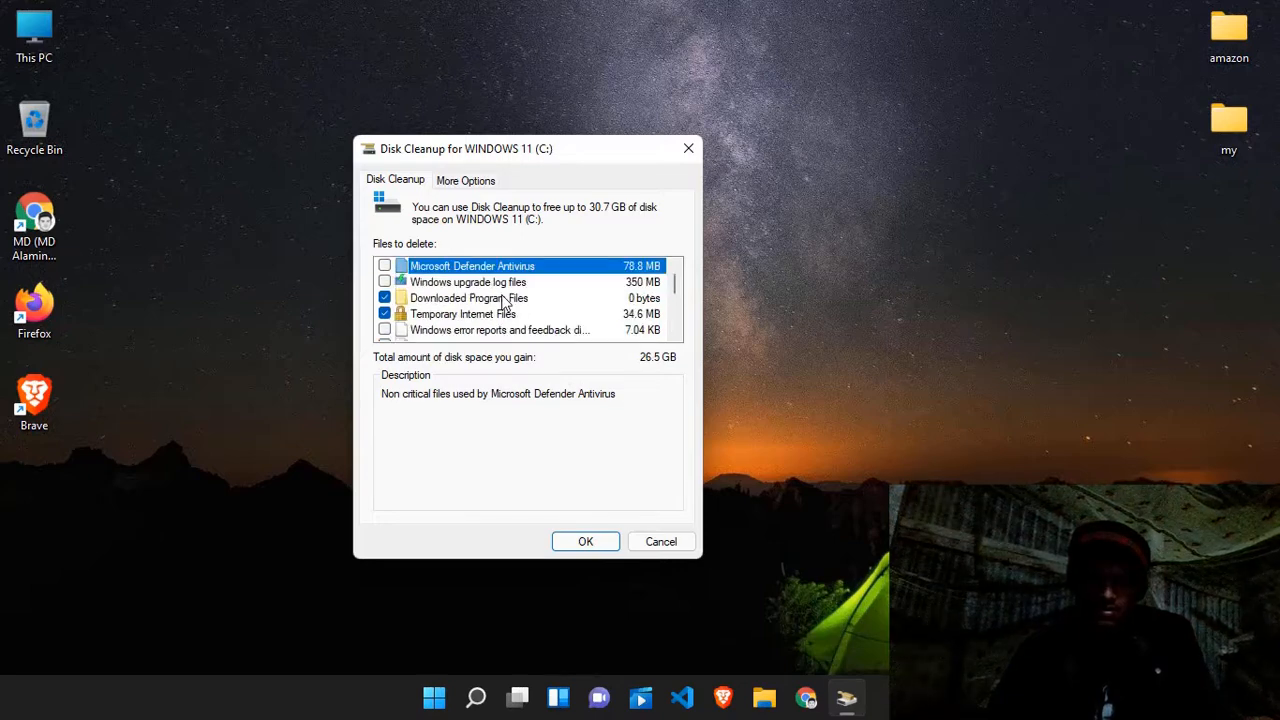
pyautogui.scroll(-1, 505, 305)
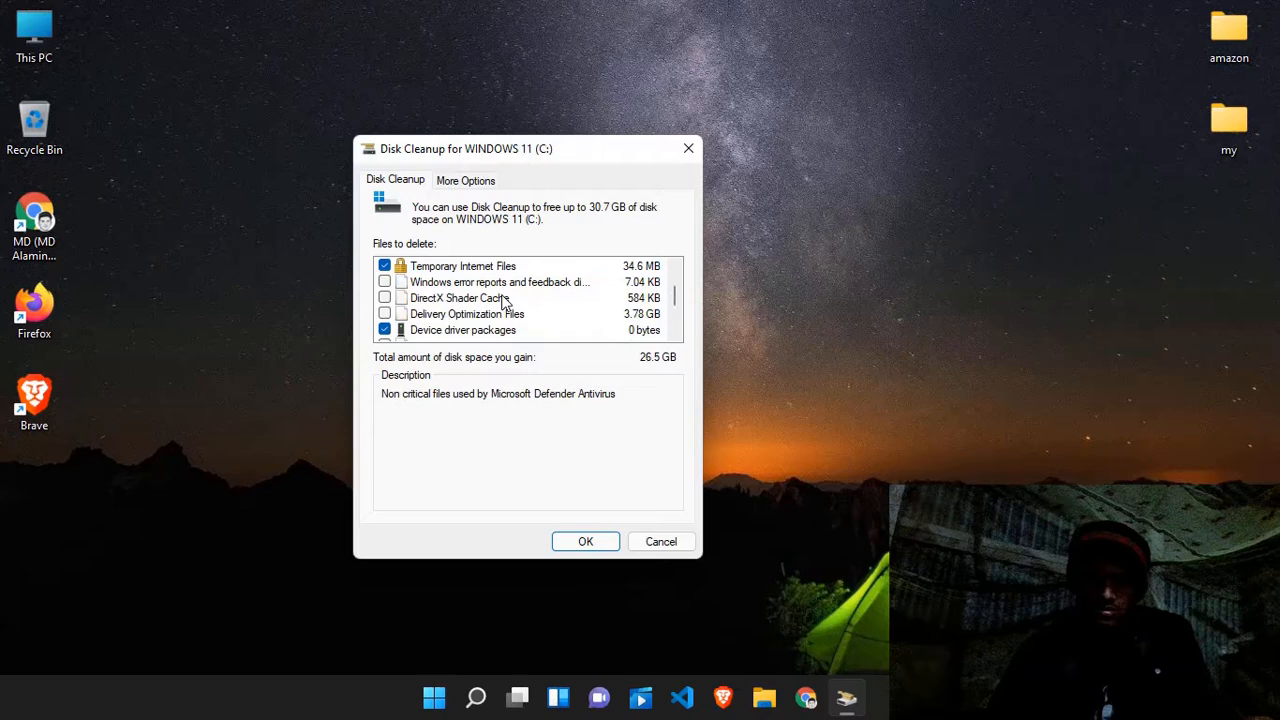
pyautogui.scroll(-2, 505, 300)
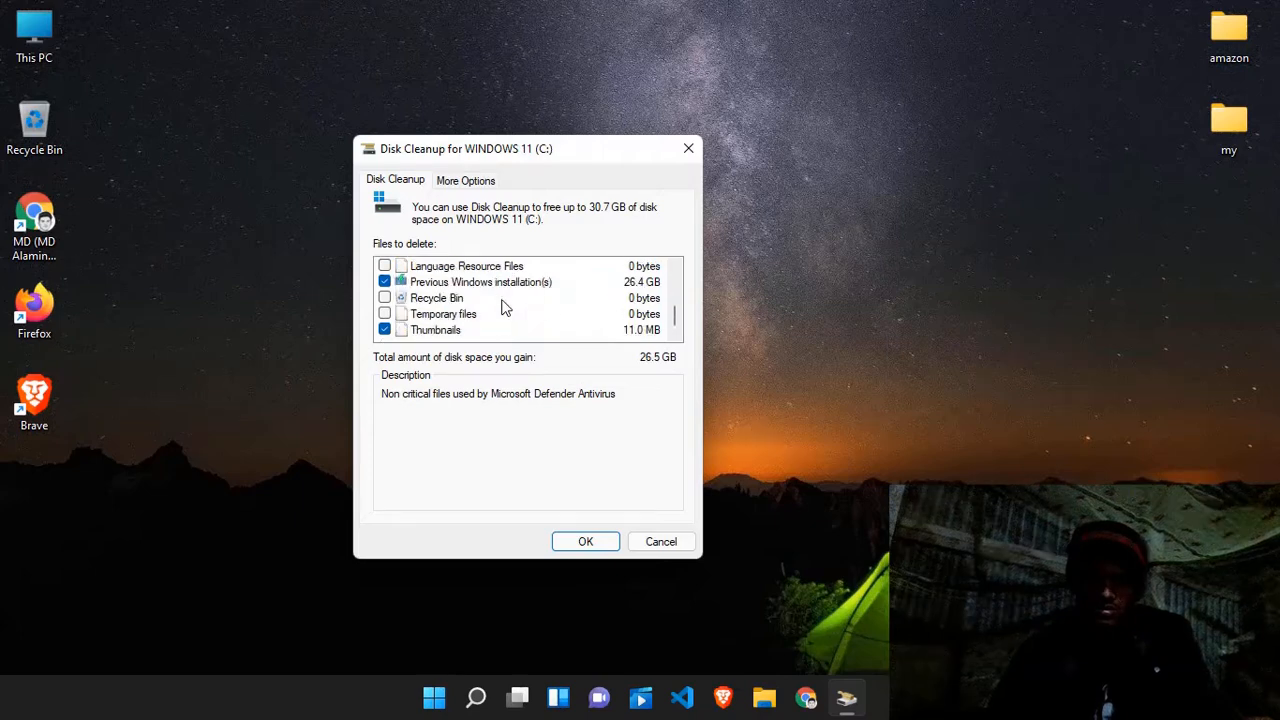
pyautogui.click(577, 545)
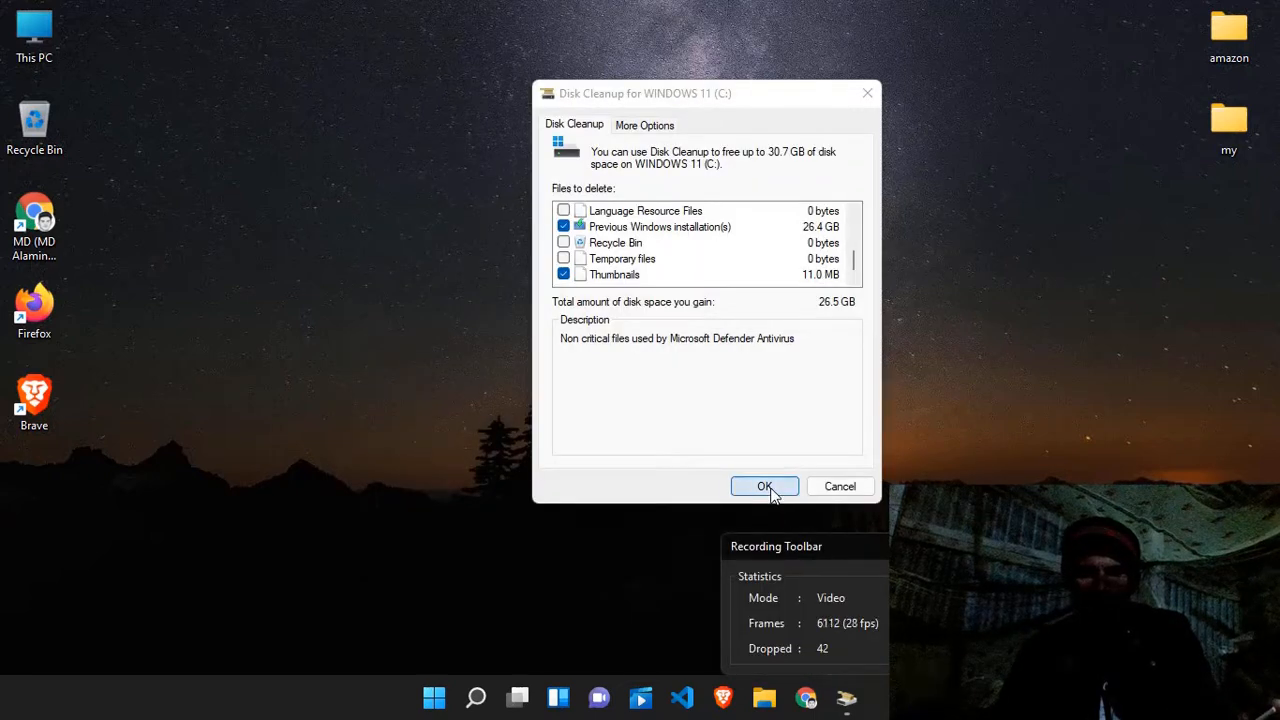
pyautogui.click(772, 493)
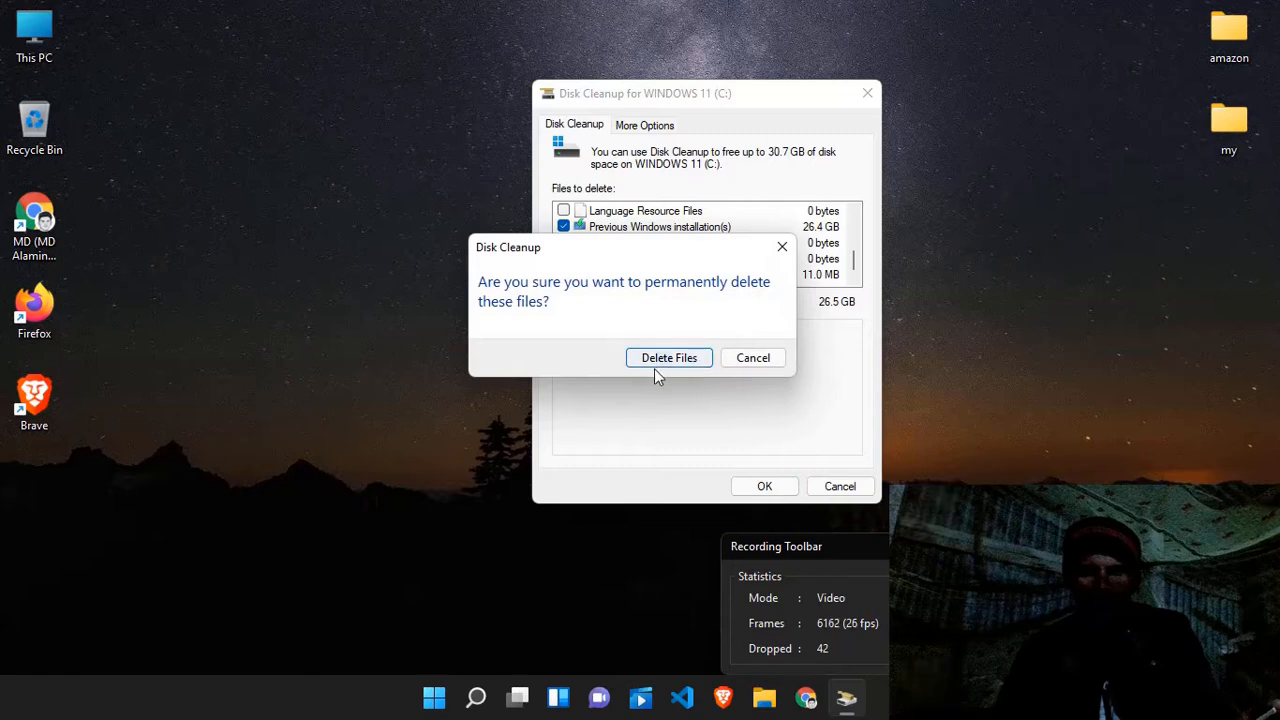
pyautogui.click(672, 359)
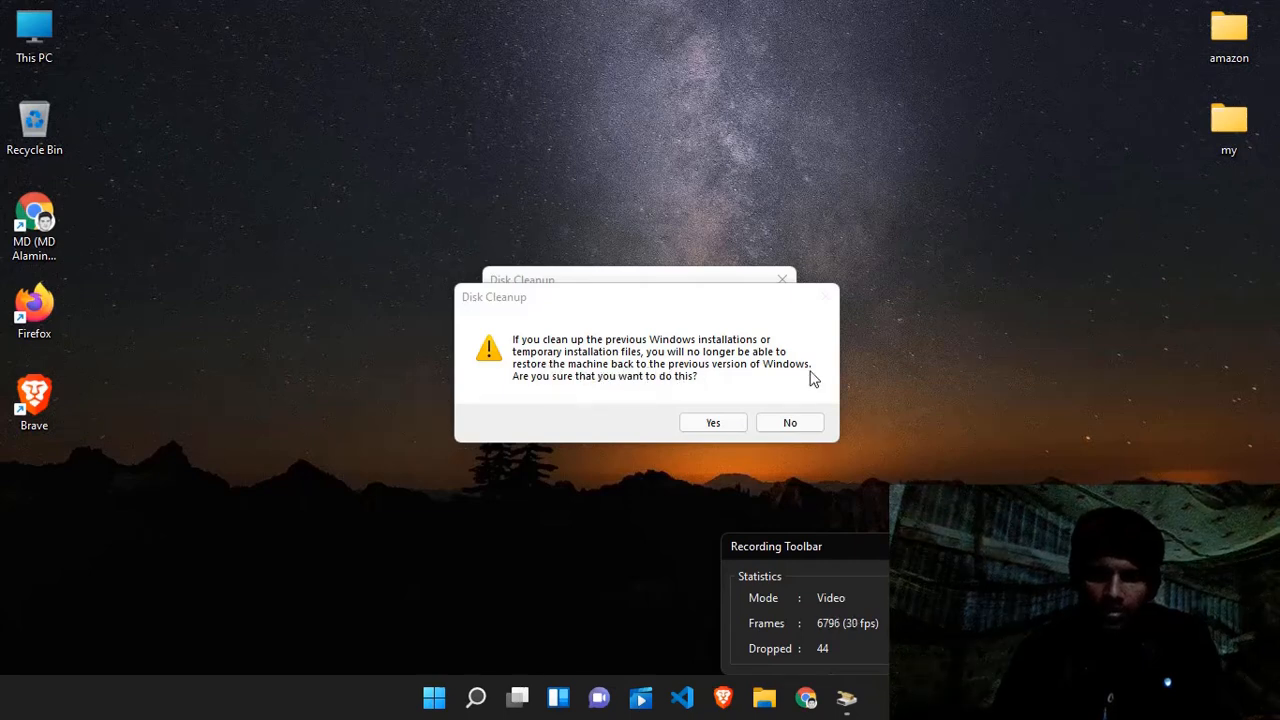
pyautogui.click(717, 423)
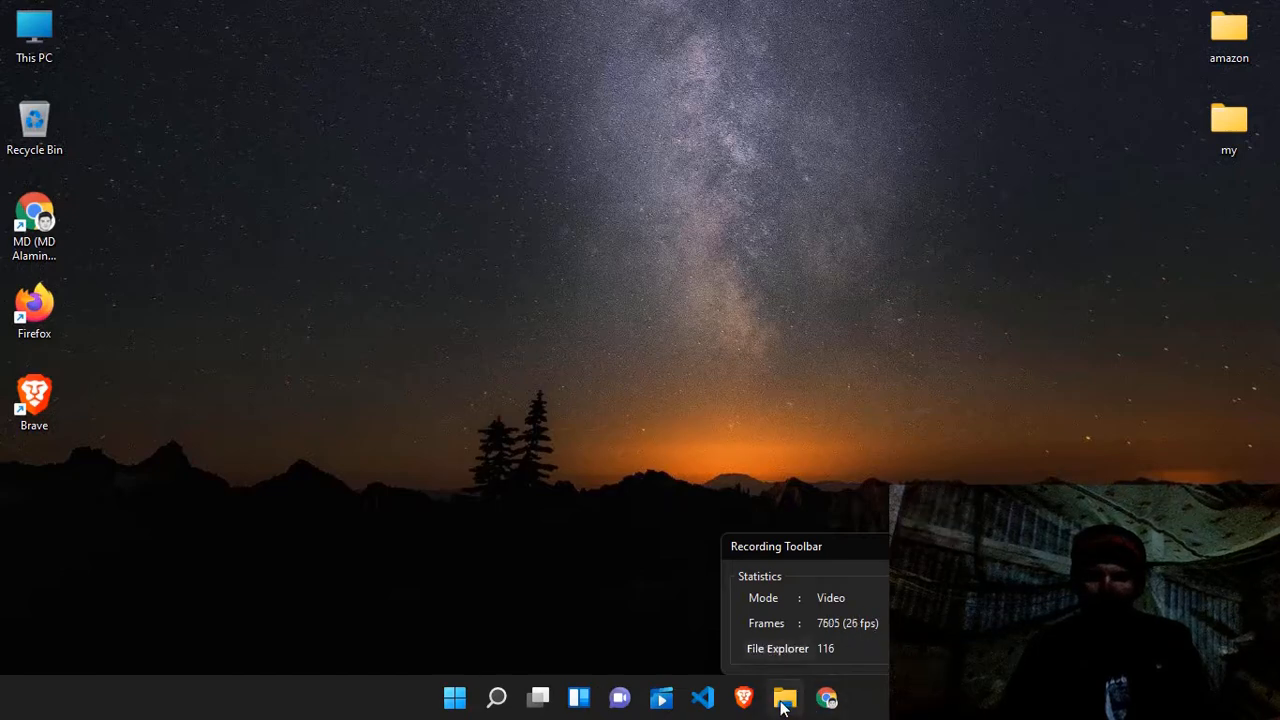
# Open the WINDOWS 11 (C:) drive in File Explorer and check whether the Windows.old folder is gone
pyautogui.click(782, 707)
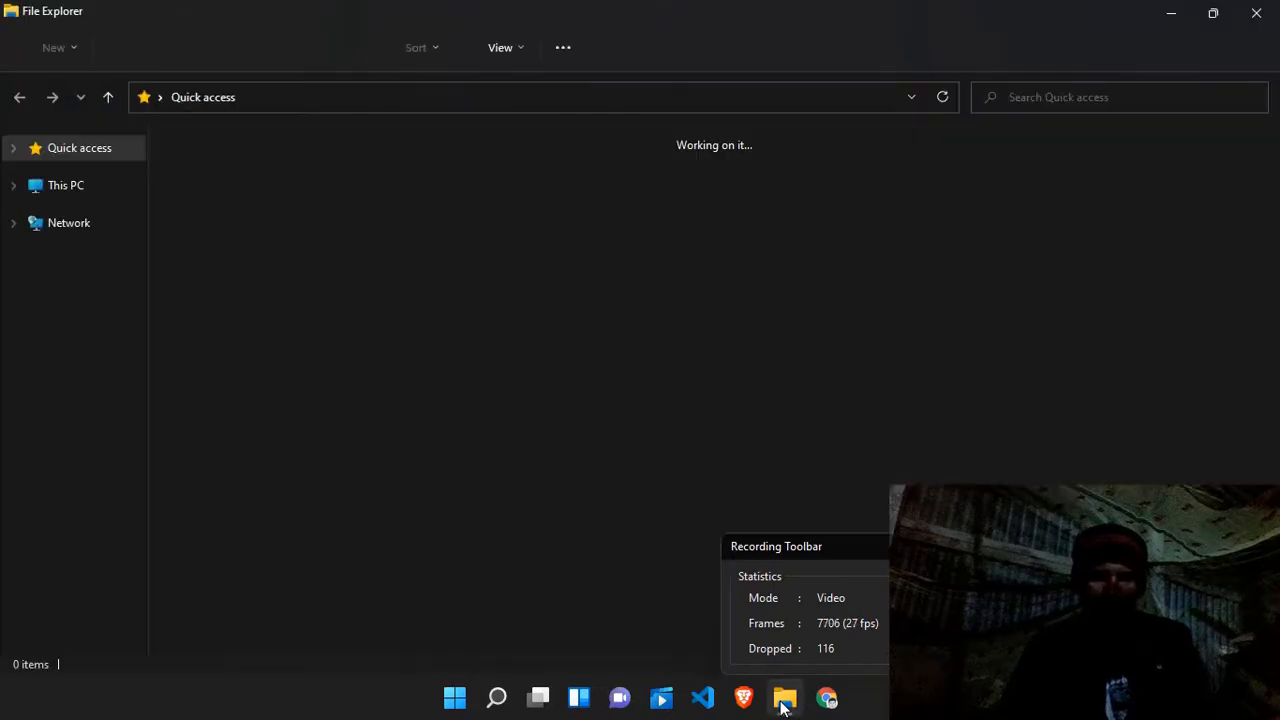
pyautogui.click(60, 186)
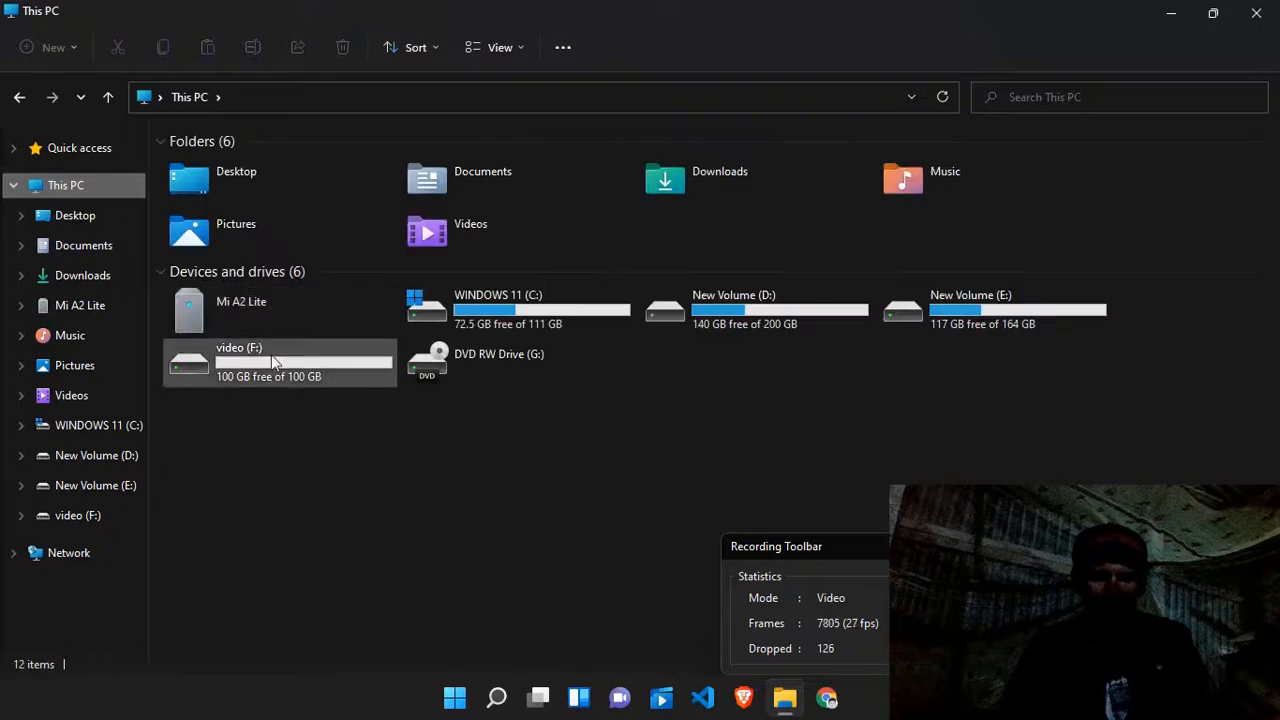
pyautogui.doubleClick(519, 312)
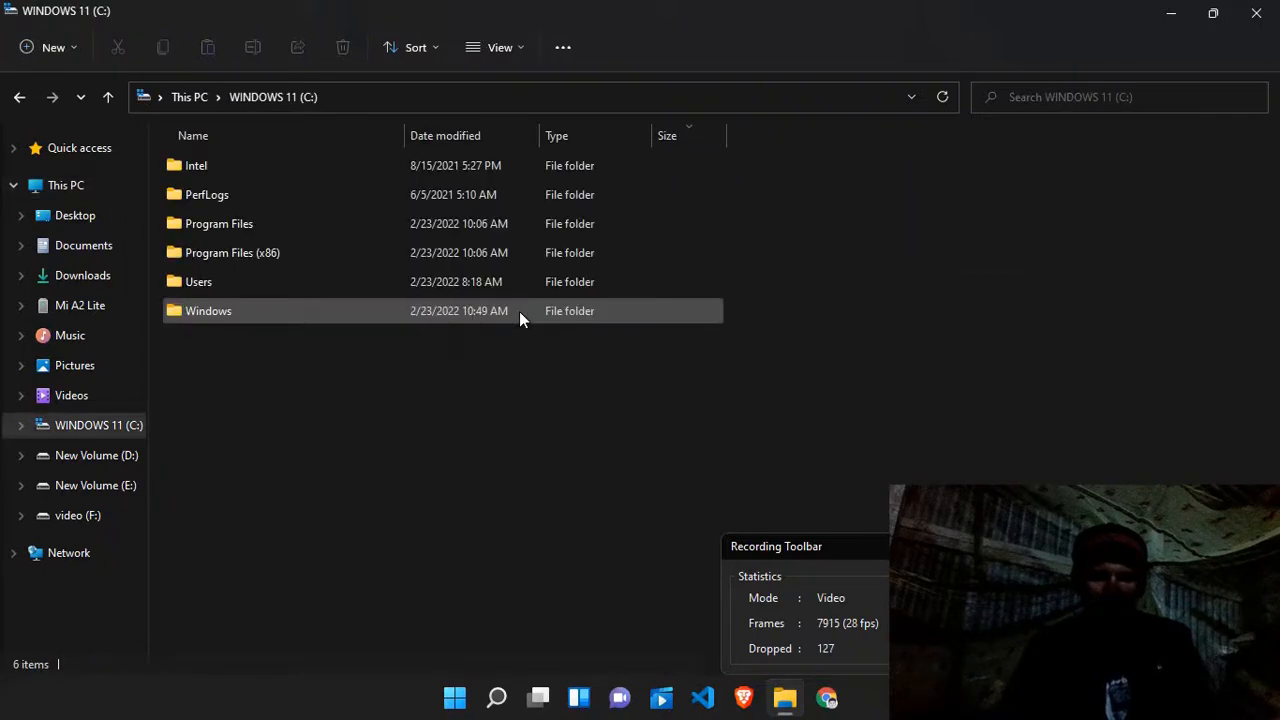
pyautogui.rightClick(352, 358)
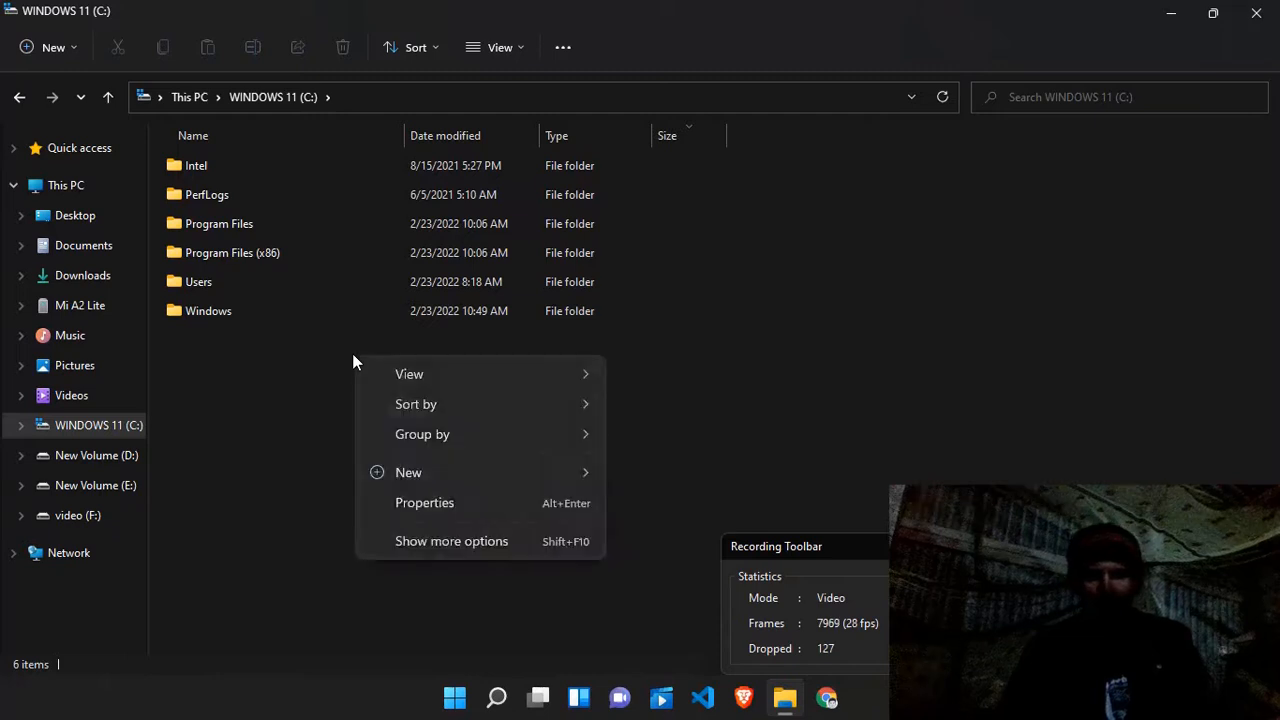
pyautogui.moveTo(396, 440)
pyautogui.click(290, 367)
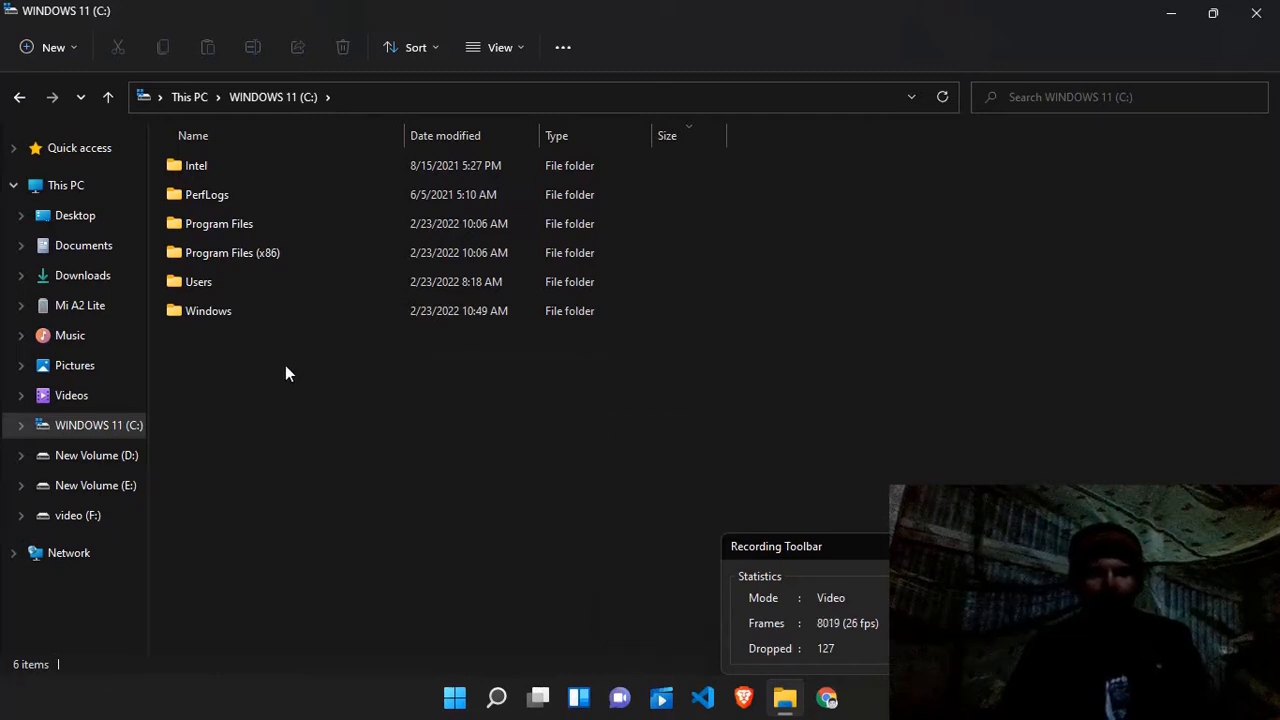